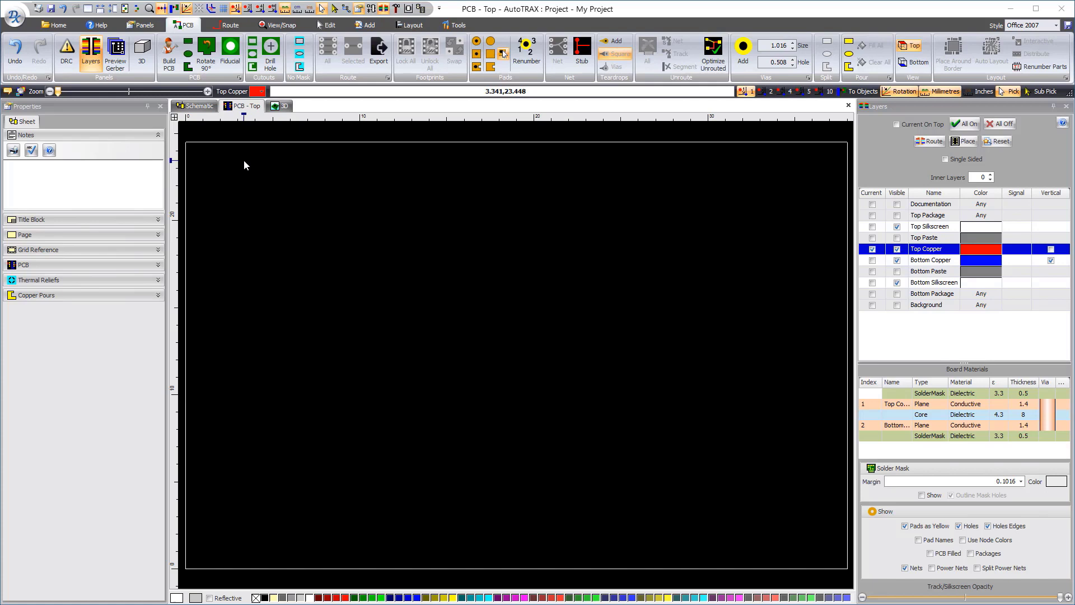
Select the board and enable Add Fiducials to place F1, F2 and F3 at its corners
left_click(317, 142)
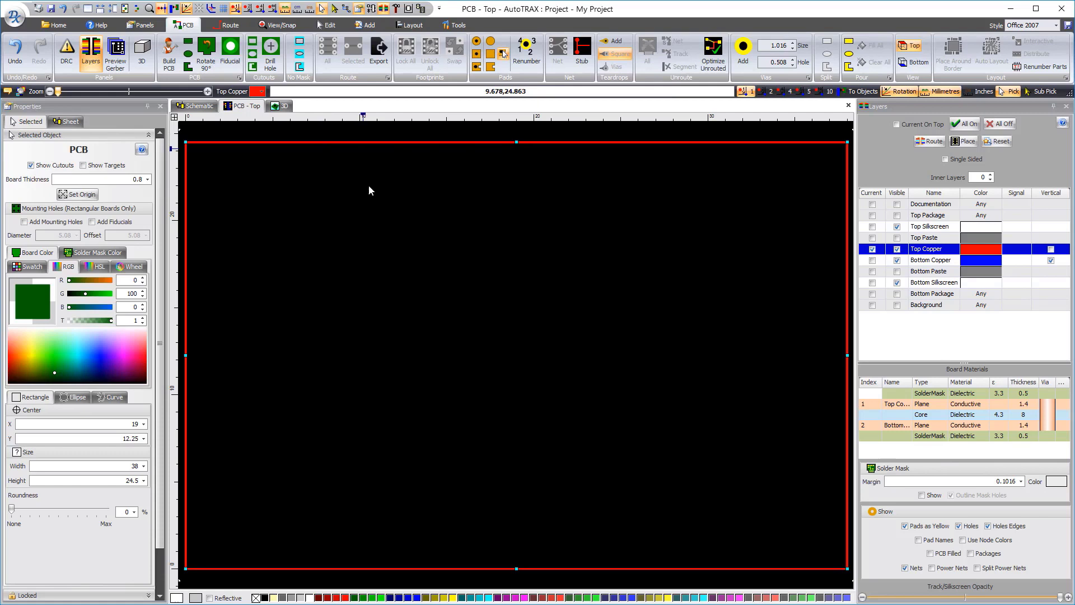
left_click(93, 222)
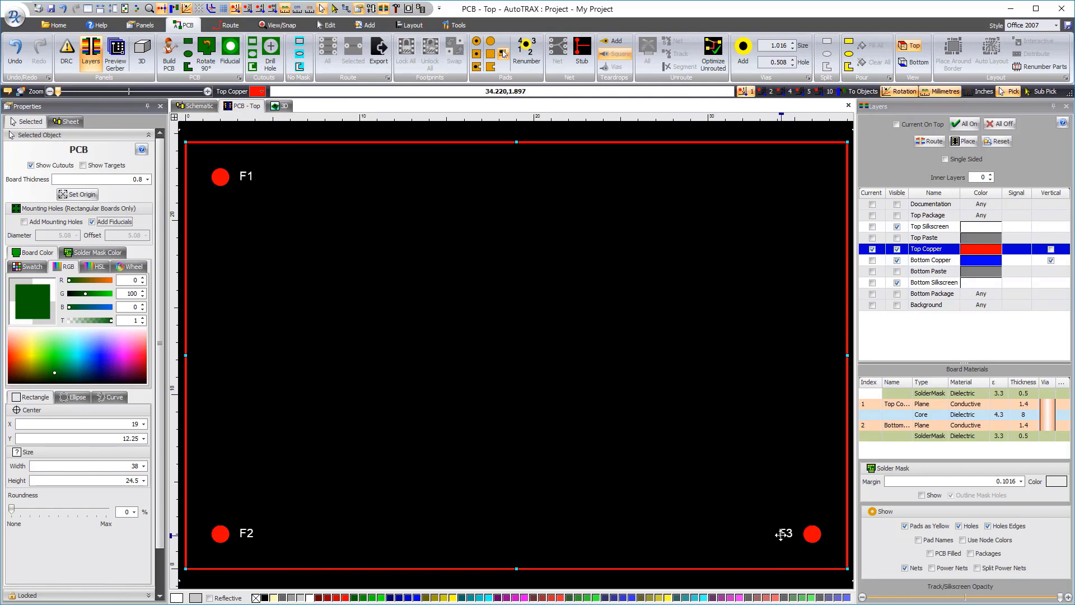
Turn on PCB Filled and Solder Mask display in the Layers panel
left_click(931, 553)
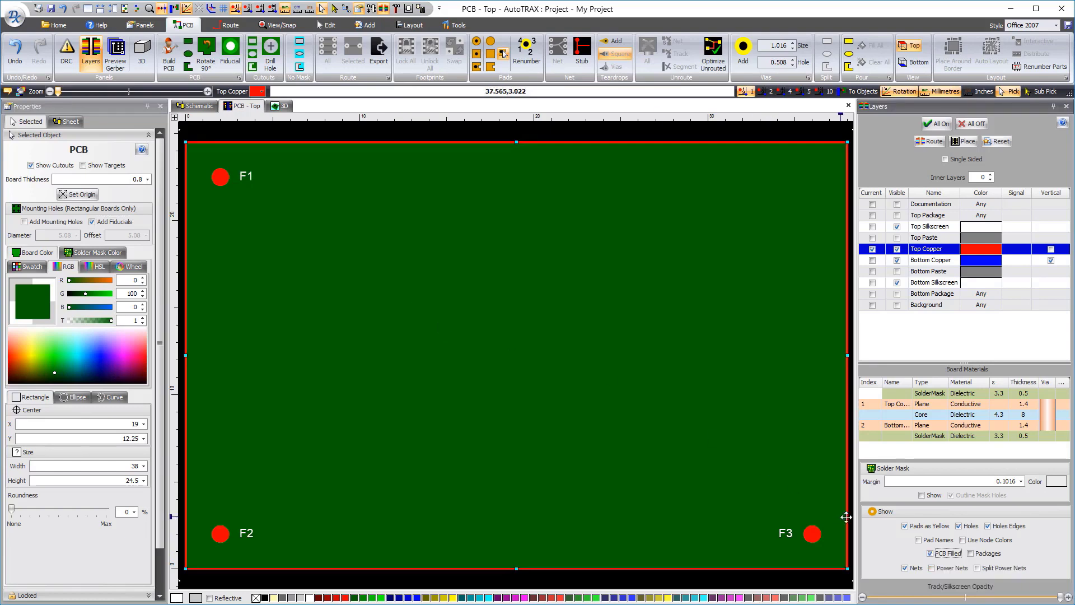
left_click(923, 496)
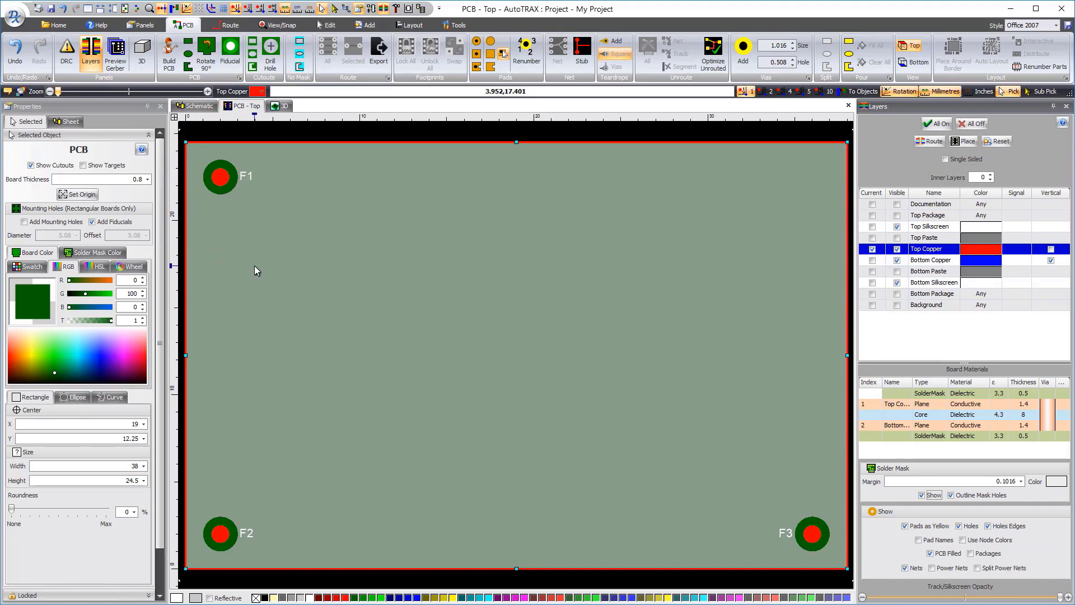
Disable Add Fiducials and manually place fiducials F1, F2 and F3 near the board corners
left_click(92, 222)
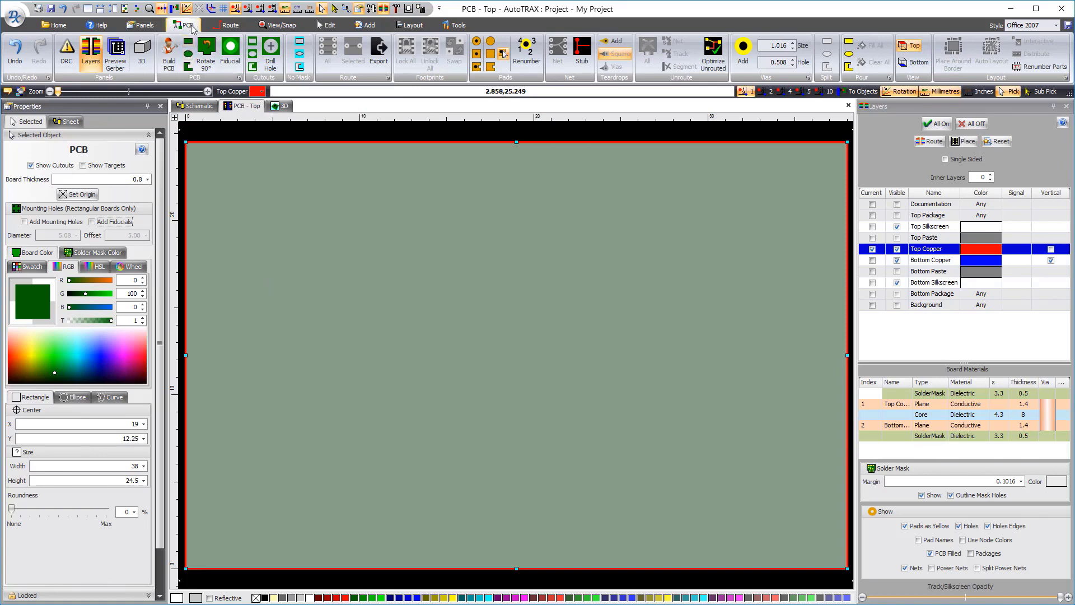
left_click(232, 50)
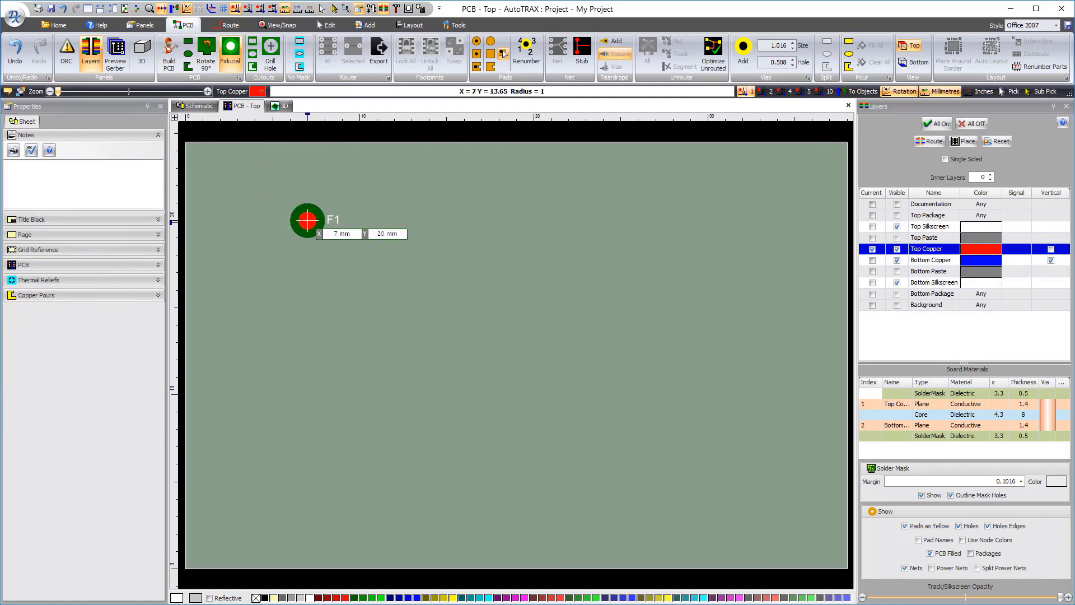
left_click(272, 220)
left_click(233, 66)
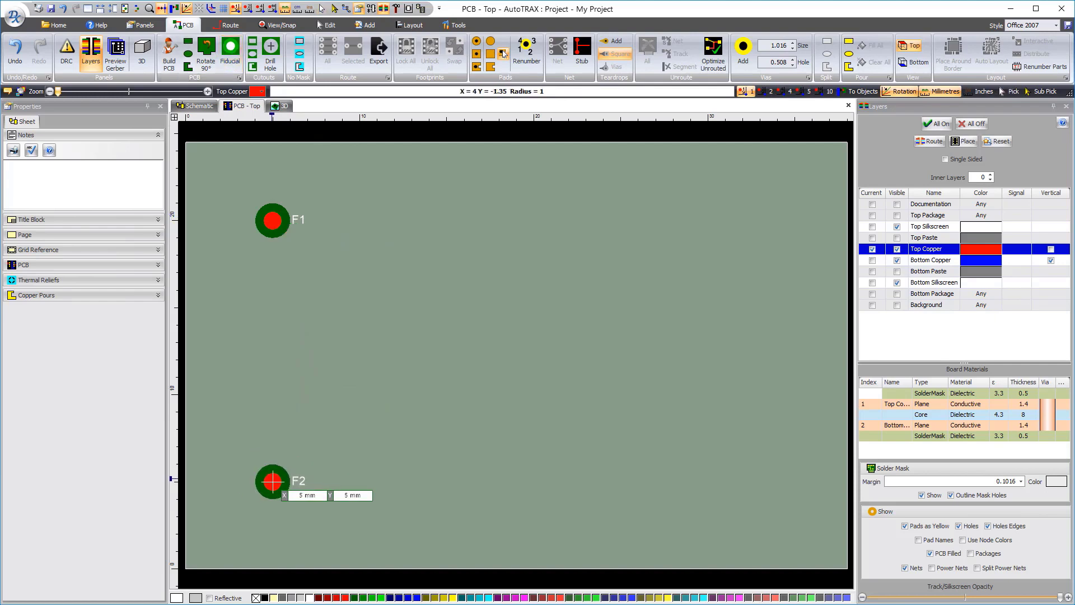
left_click(272, 481)
left_click(230, 53)
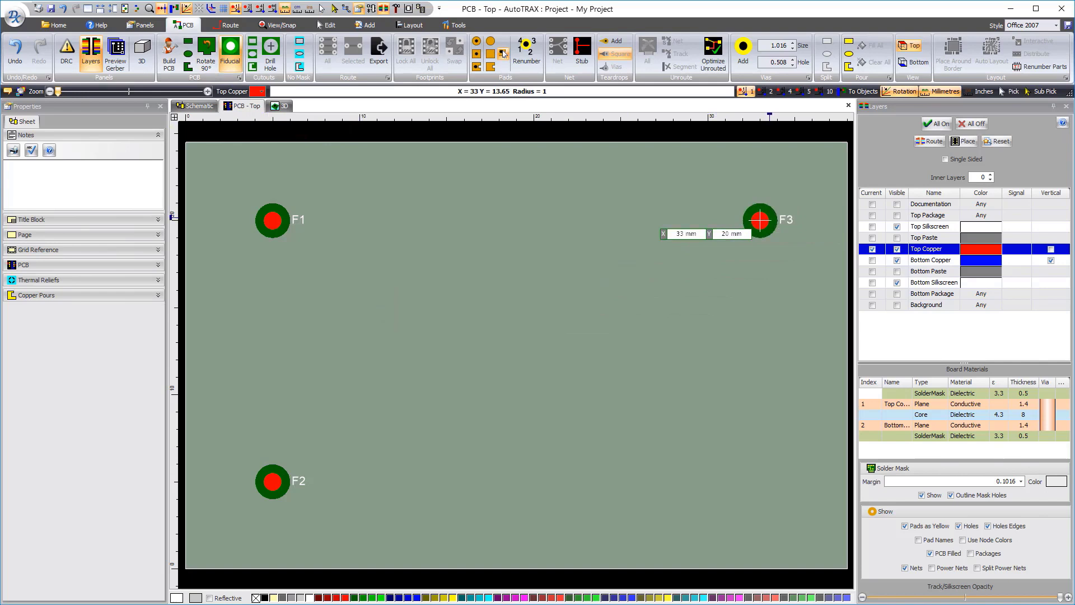
left_click(759, 220)
Select the three hand-placed fiducials and delete them
key("Escape")
left_click_drag(226, 122, 852, 597)
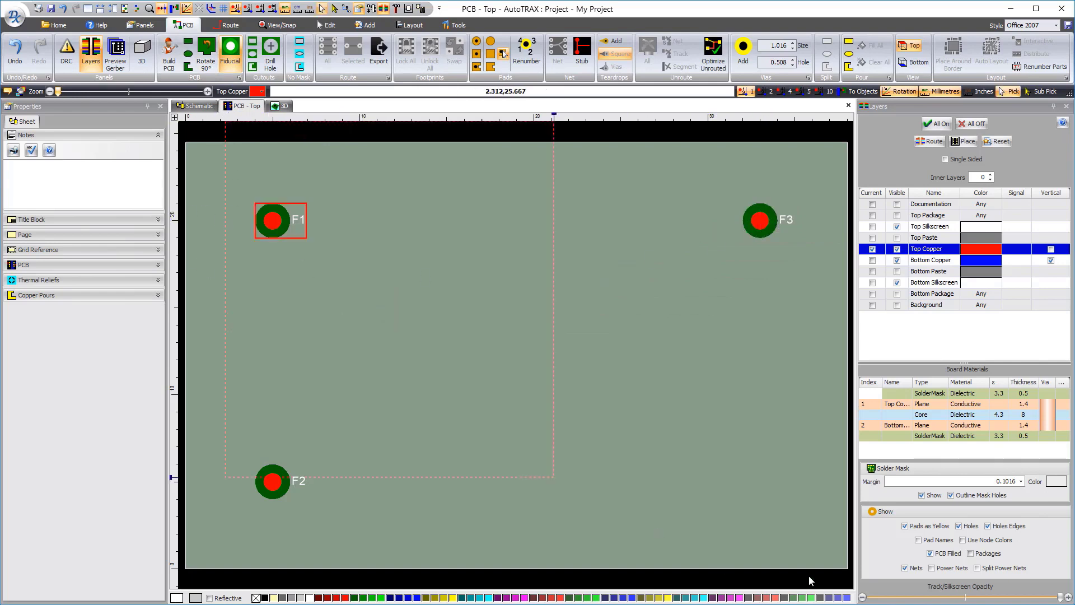
key("Delete")
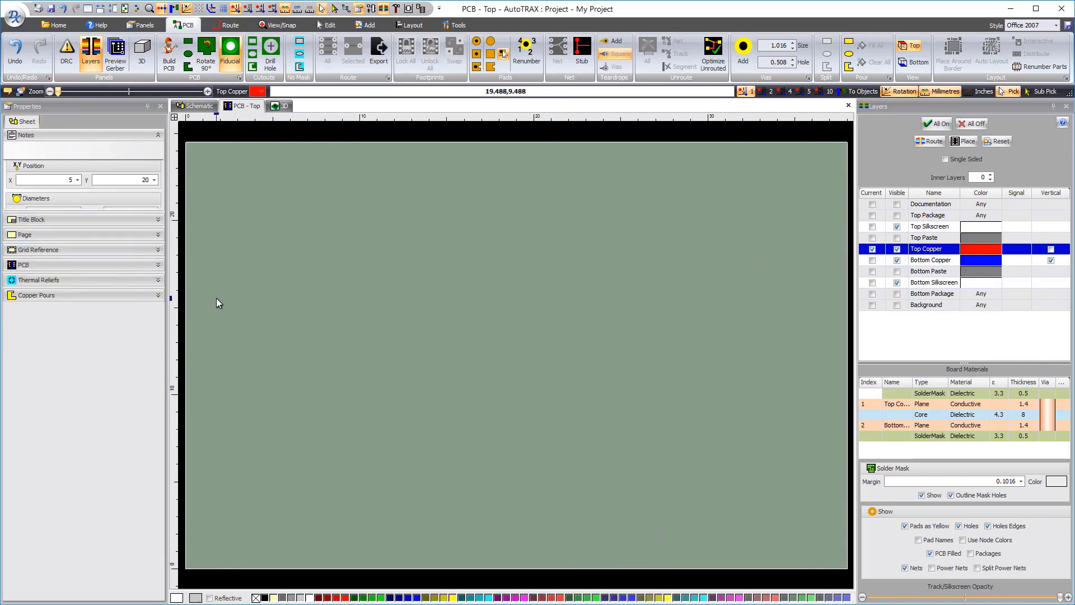
Re-enable Add Fiducials and drag the board corners to resize it to 55 × 33
left_click(212, 143)
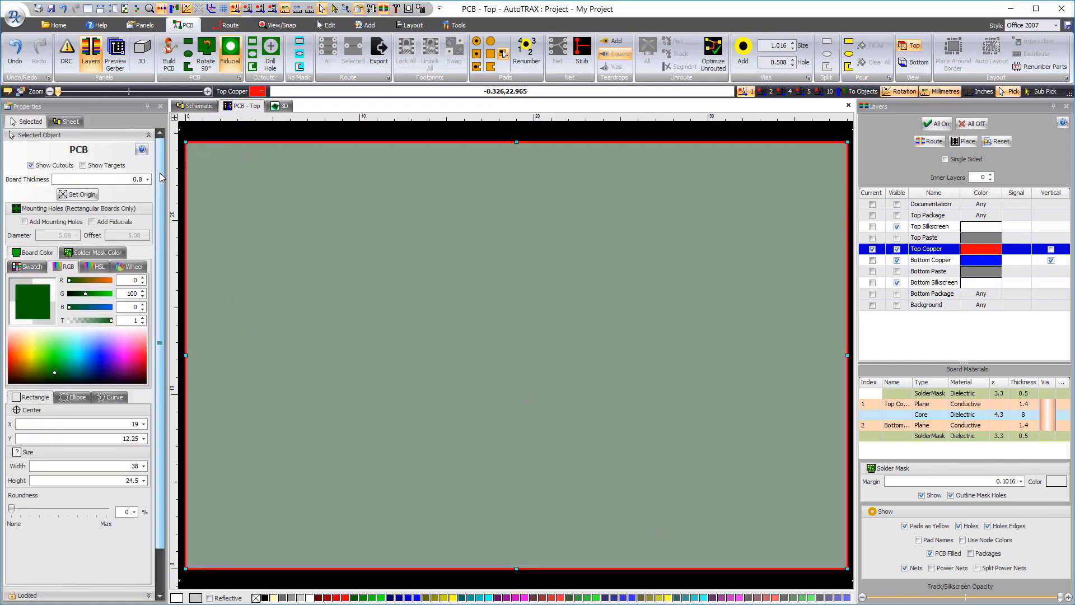
left_click(92, 222)
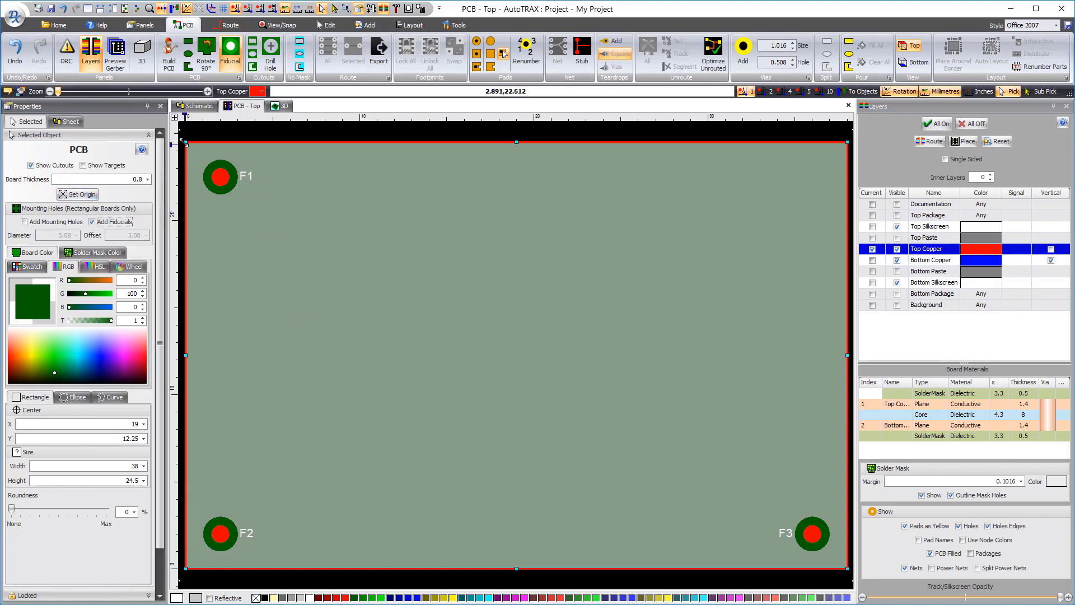
scroll(299, 195, "down", 1)
scroll(370, 236, "down", 1)
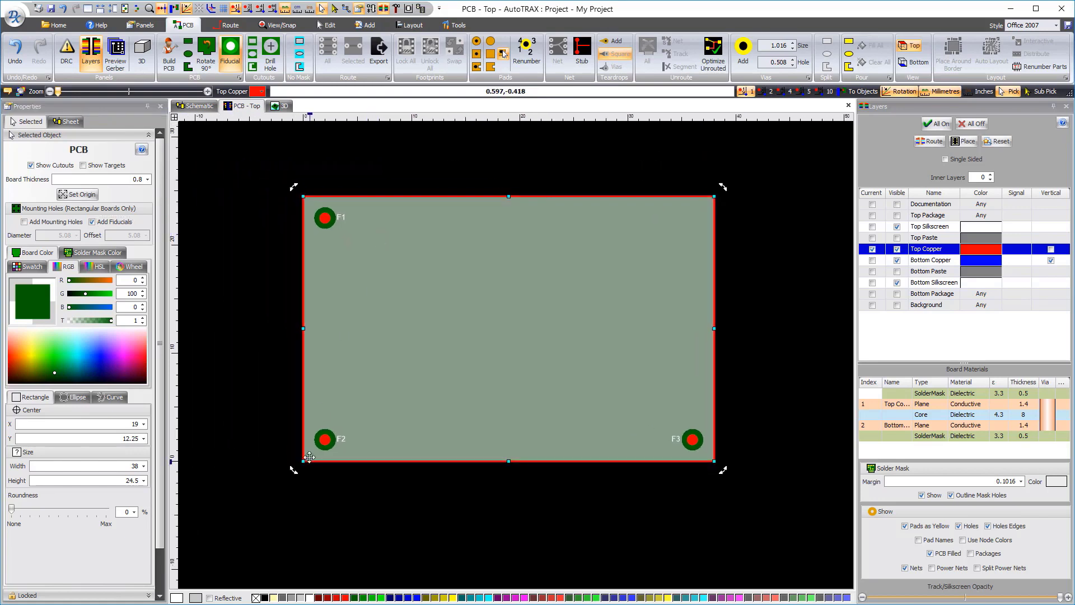
left_click(288, 485)
mouse_move(288, 485)
left_mouse_down()
mouse_move(294, 397)
mouse_move(344, 375)
mouse_move(456, 471)
mouse_move(236, 522)
left_mouse_up()
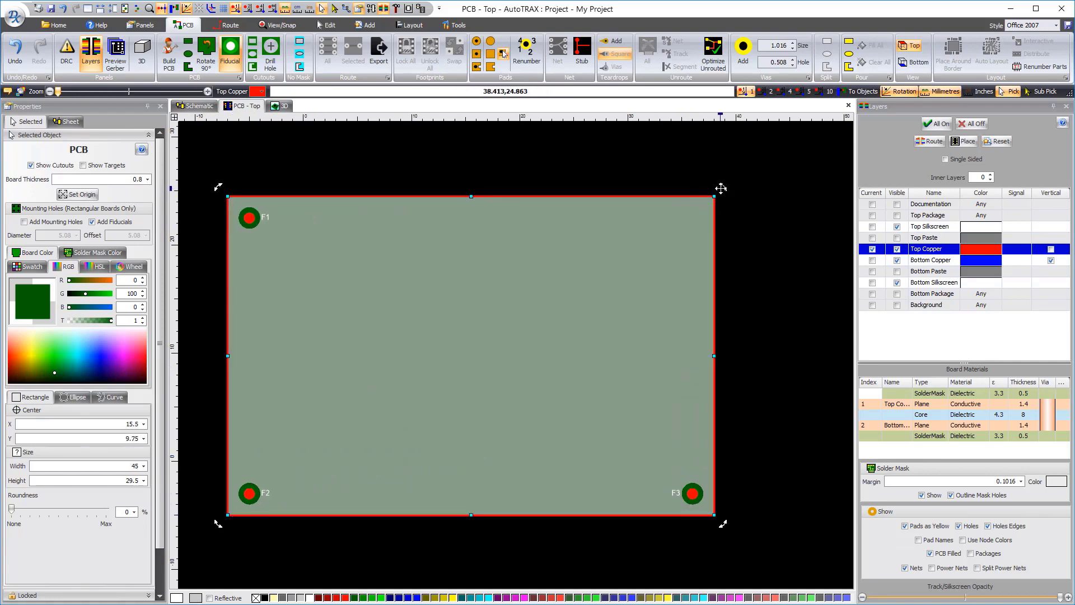
left_click_drag(714, 198, 822, 158)
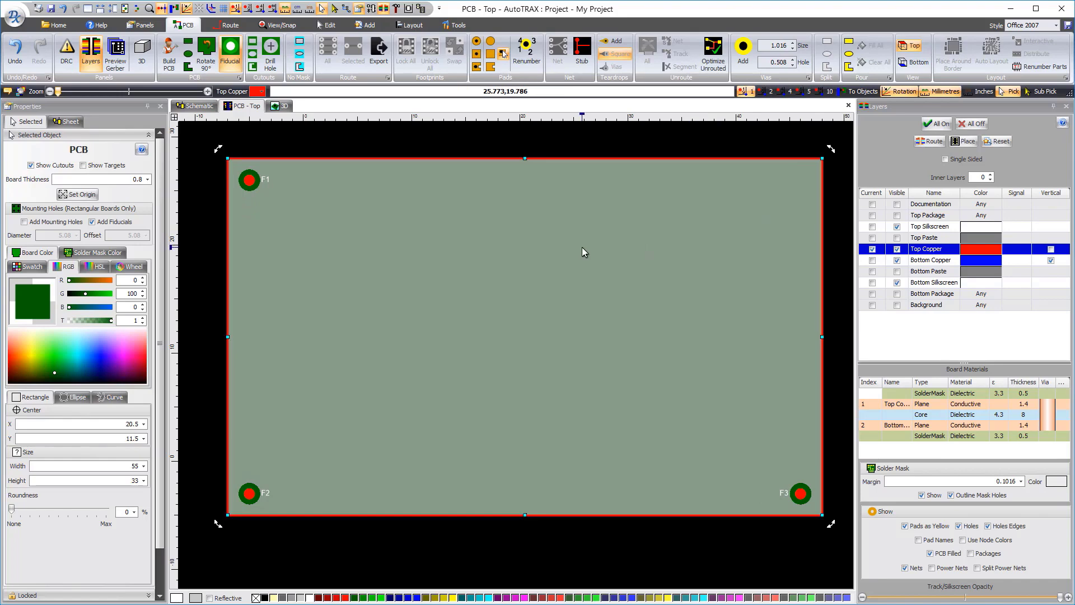
Open the 3D view and orbit the board to inspect it from several angles
left_click(282, 107)
mouse_move(588, 356)
left_mouse_down()
mouse_move(560, 413)
mouse_move(579, 382)
mouse_move(425, 348)
left_mouse_up()
mouse_move(260, 289)
left_mouse_down()
mouse_move(661, 334)
mouse_move(729, 364)
left_mouse_up()
mouse_move(569, 286)
left_mouse_down()
mouse_move(582, 481)
mouse_move(530, 294)
mouse_move(489, 442)
left_mouse_up()
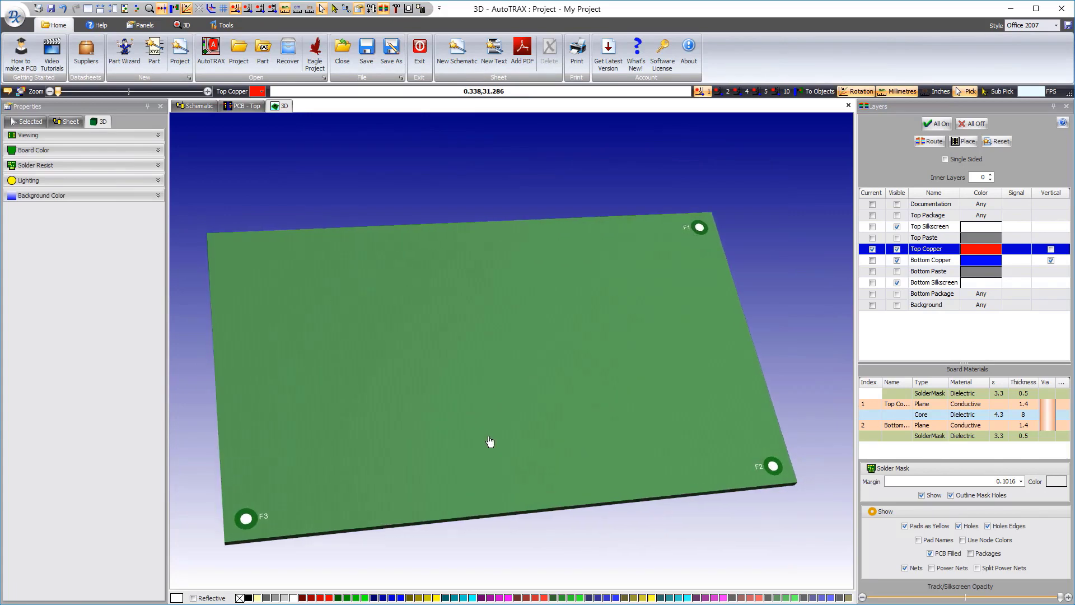
mouse_move(760, 308)
left_mouse_down()
mouse_move(377, 307)
mouse_move(319, 365)
left_mouse_up()
left_click_drag(492, 237, 482, 503)
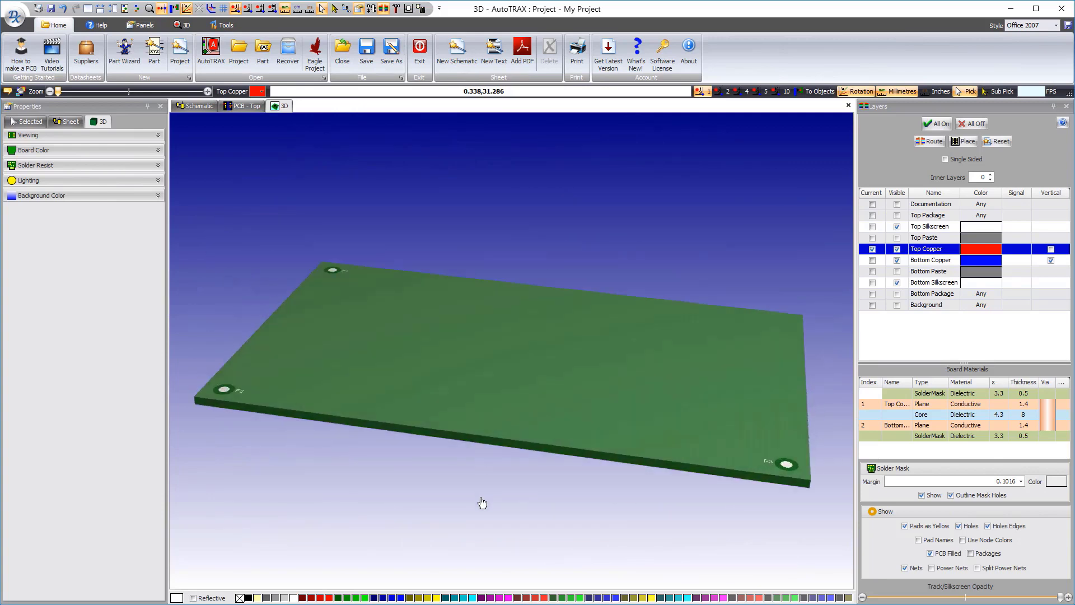
Show the 3D board straight from the top, then from the bottom
left_click(184, 25)
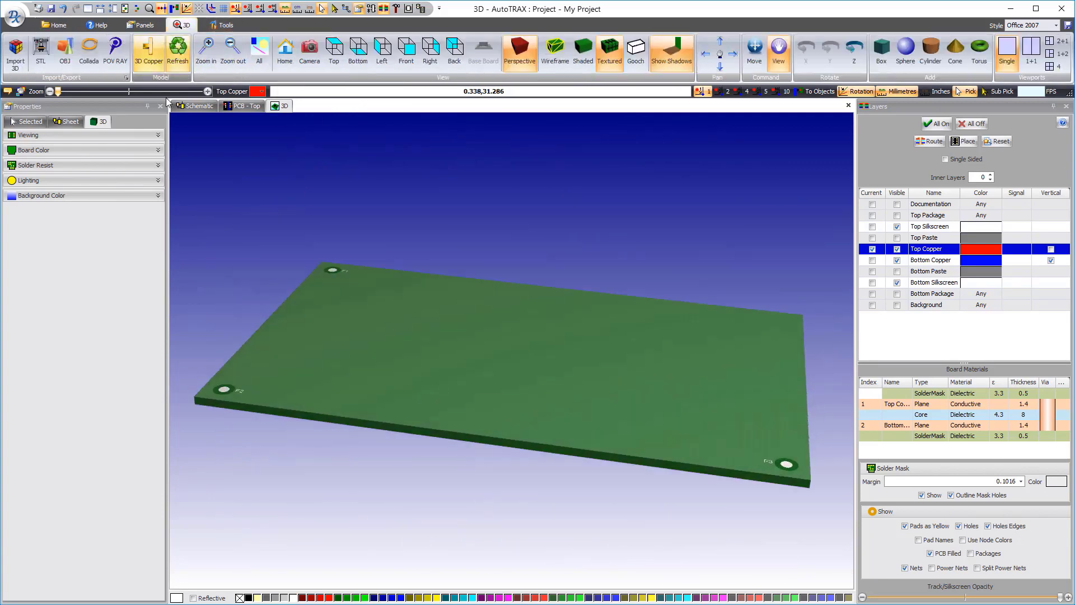
left_click(336, 51)
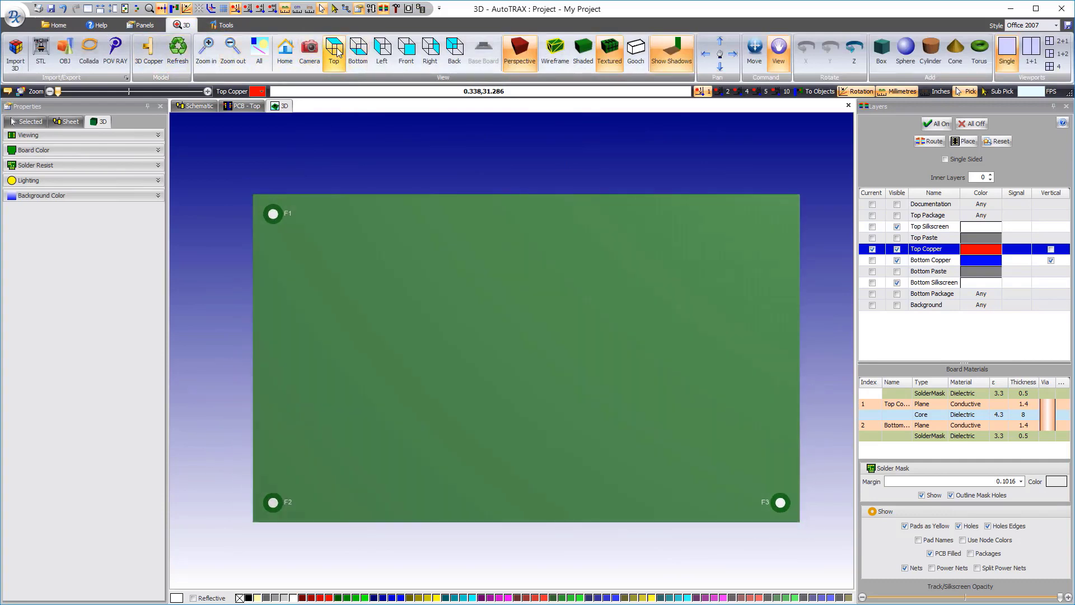
left_click(357, 52)
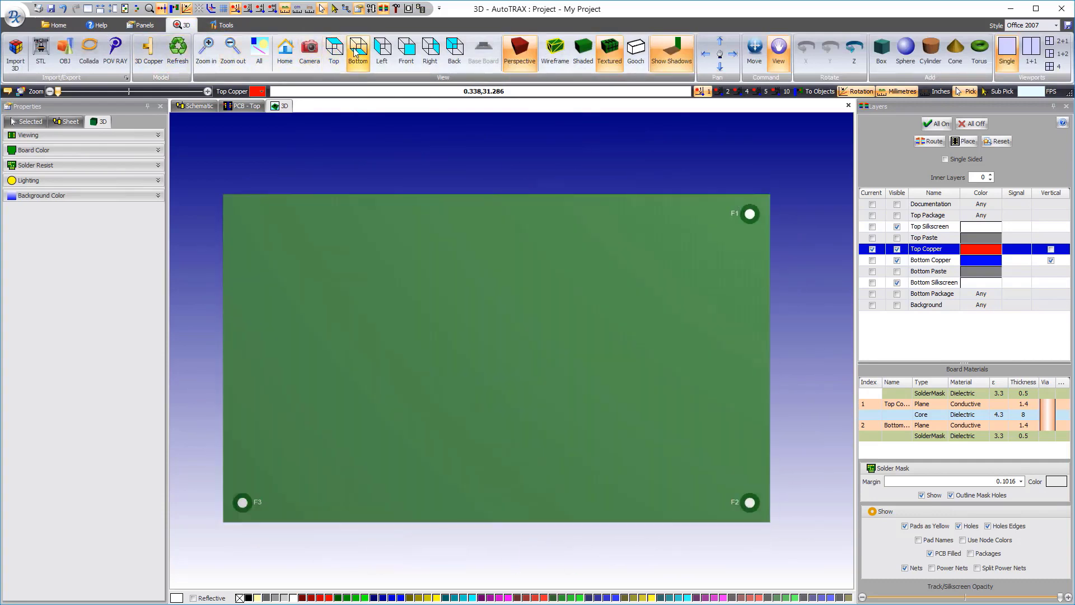